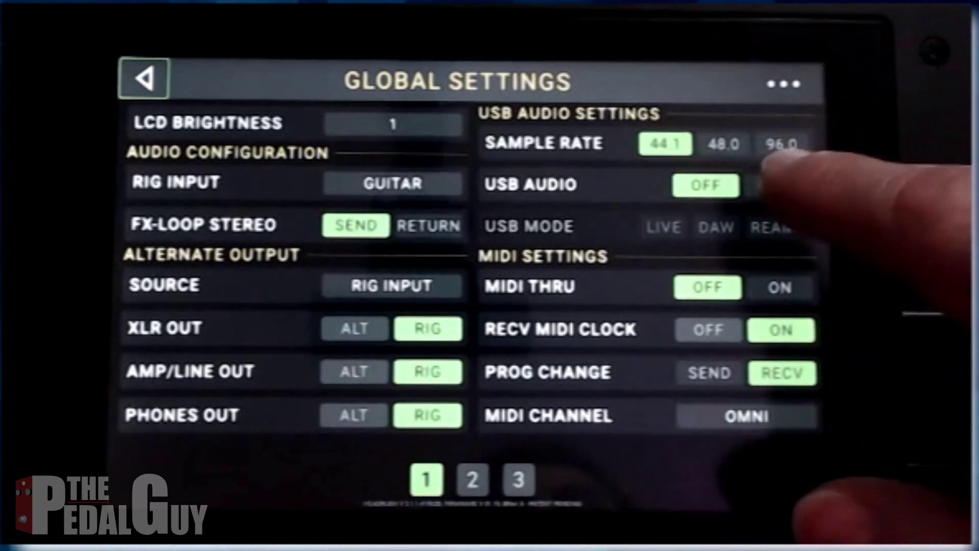
Step: Turn on USB audio on the pedalboard and set the playback engine to HeadRush Pedalboard ASIO
click(776, 185)
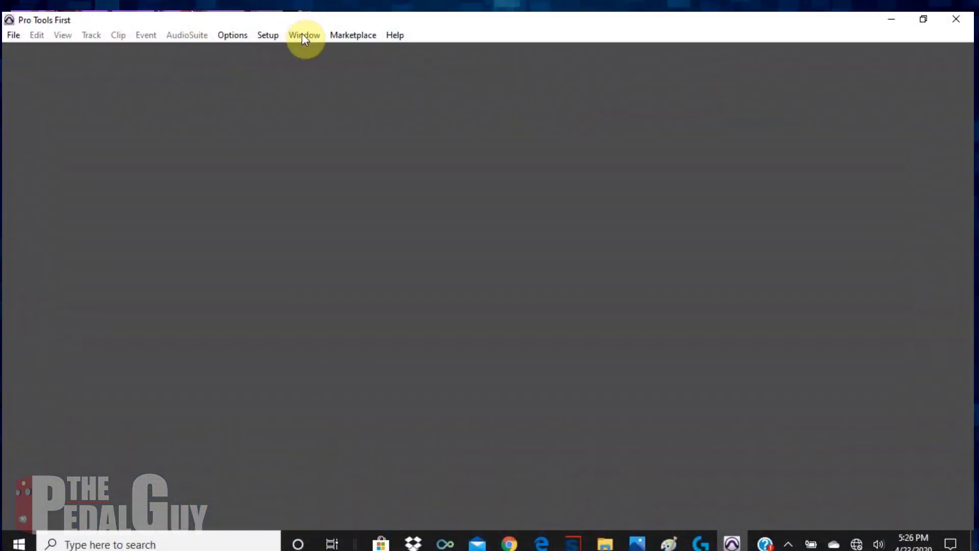
click(304, 35)
click(271, 40)
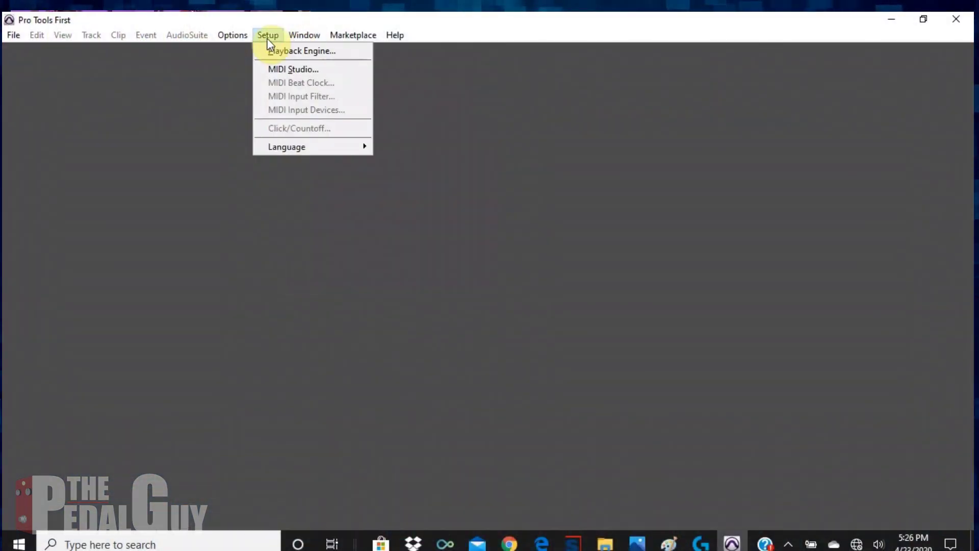
click(267, 50)
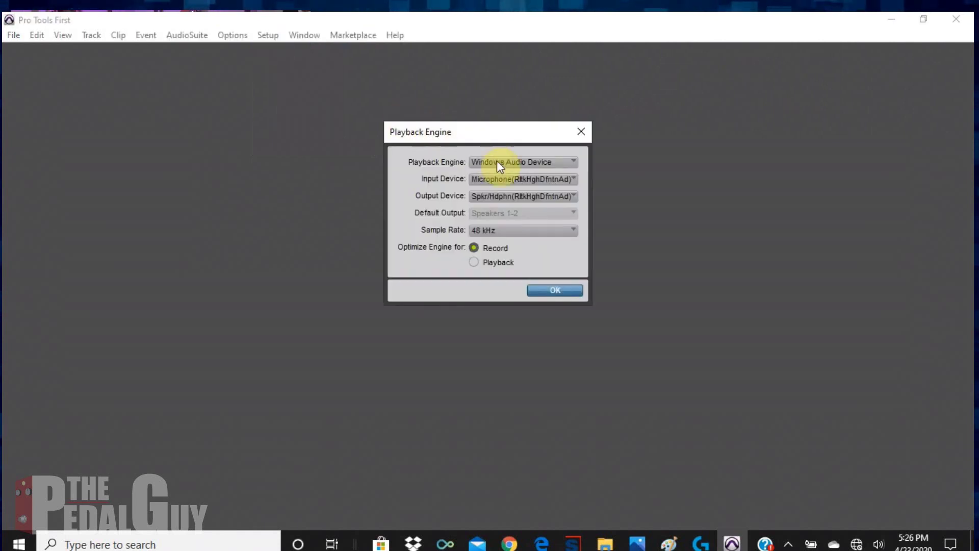
click(498, 162)
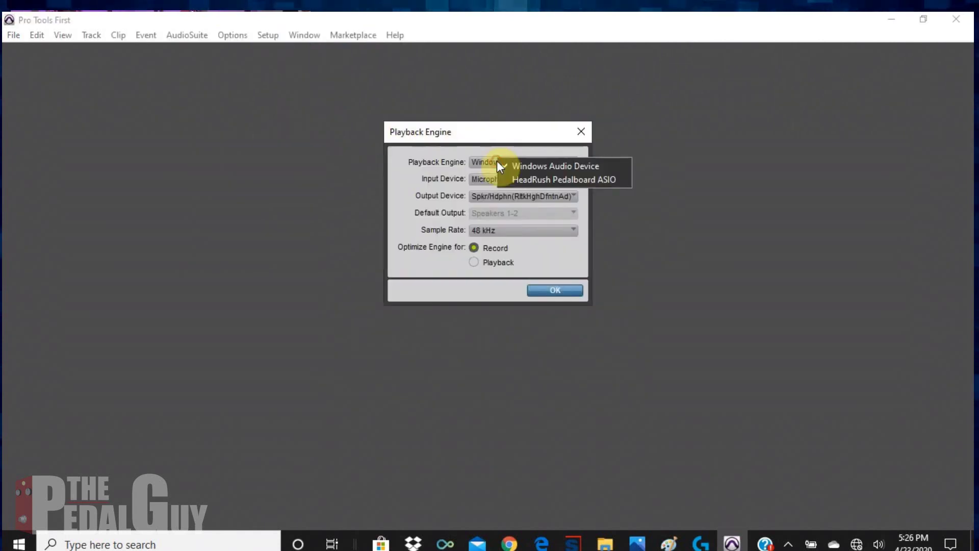
click(521, 178)
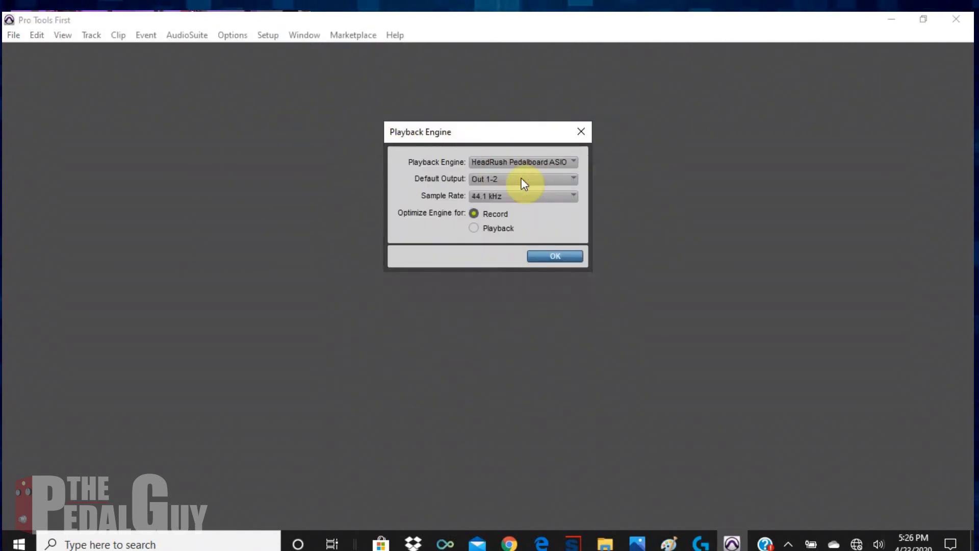
click(545, 258)
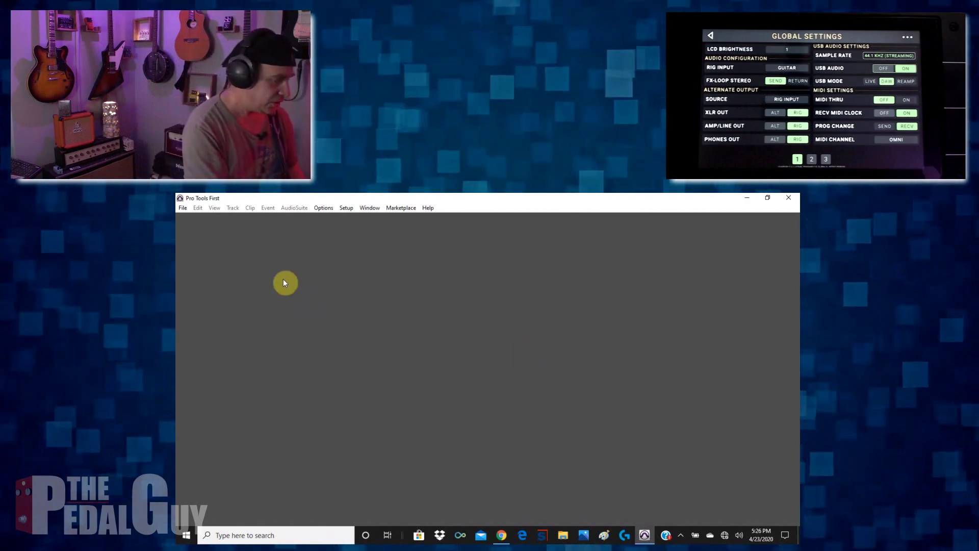
Step: Open the recent project HeadRush Pedalboard
click(183, 208)
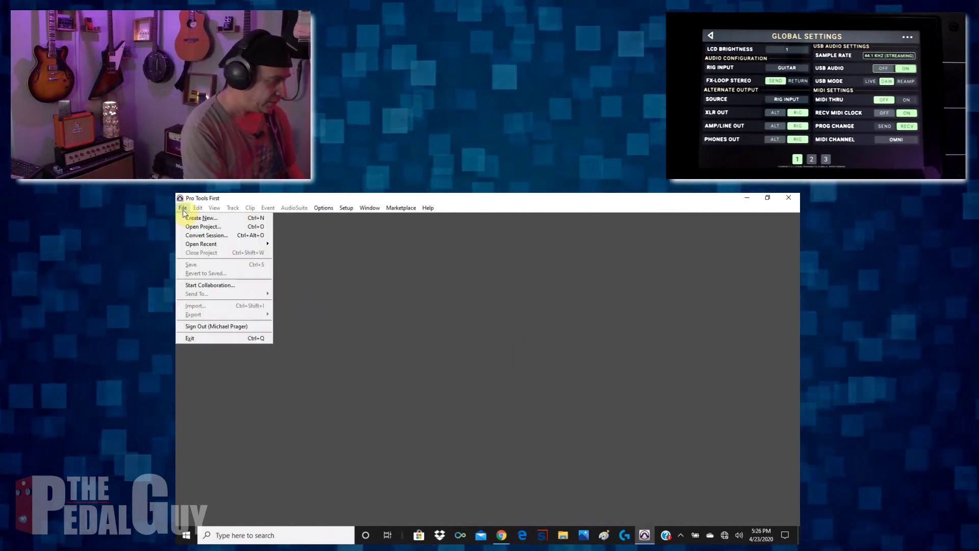
mouse_move(193, 245)
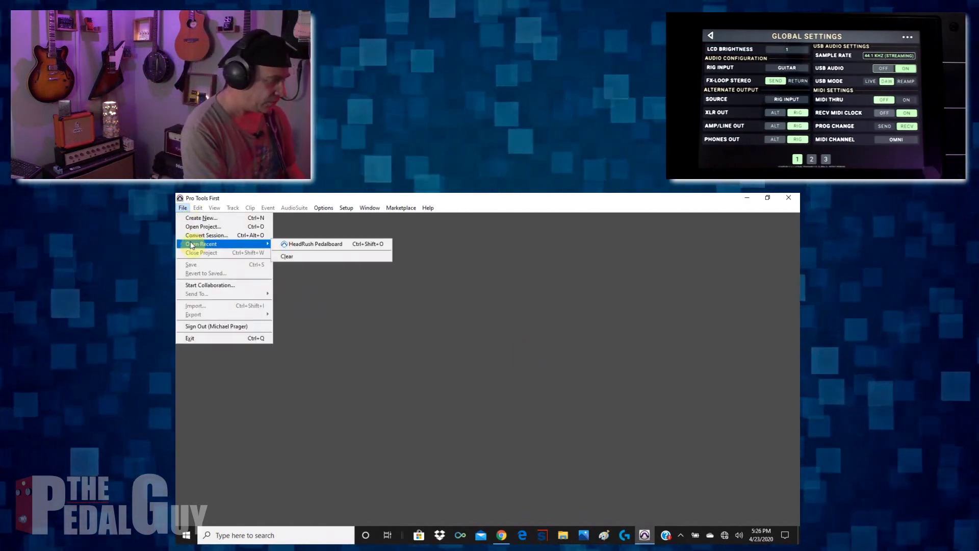
click(297, 246)
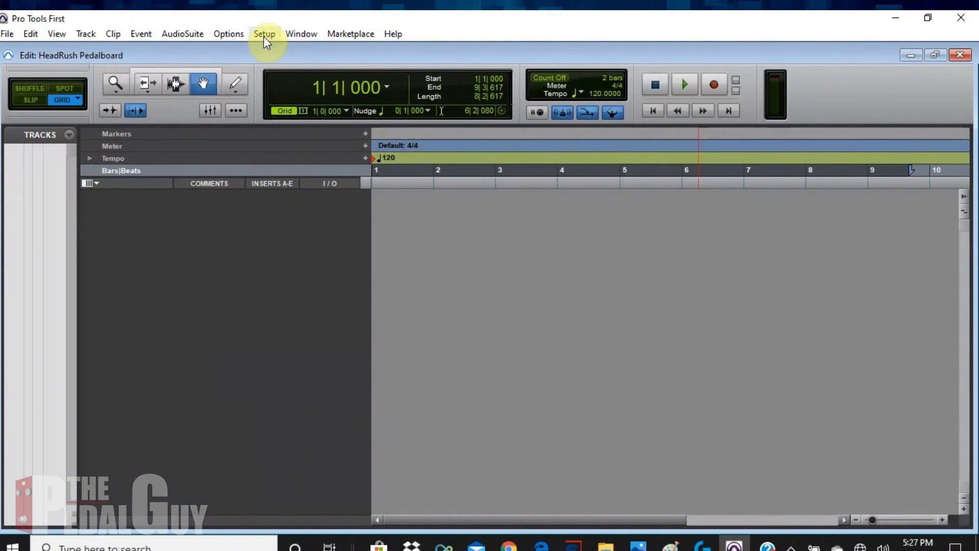
Step: Check the project's playback engine settings and the pedalboard driver's buffer size and sample rate in the hardware setup
click(264, 36)
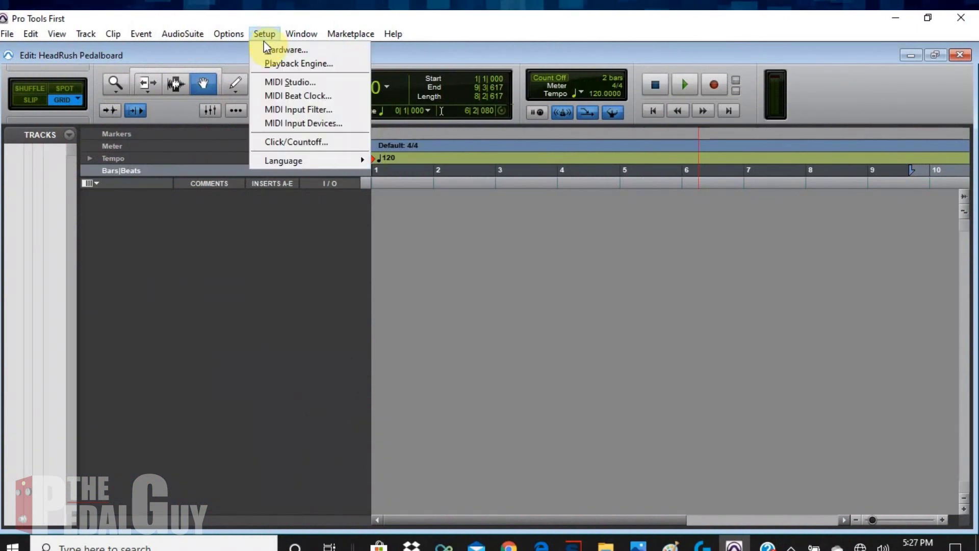
click(268, 63)
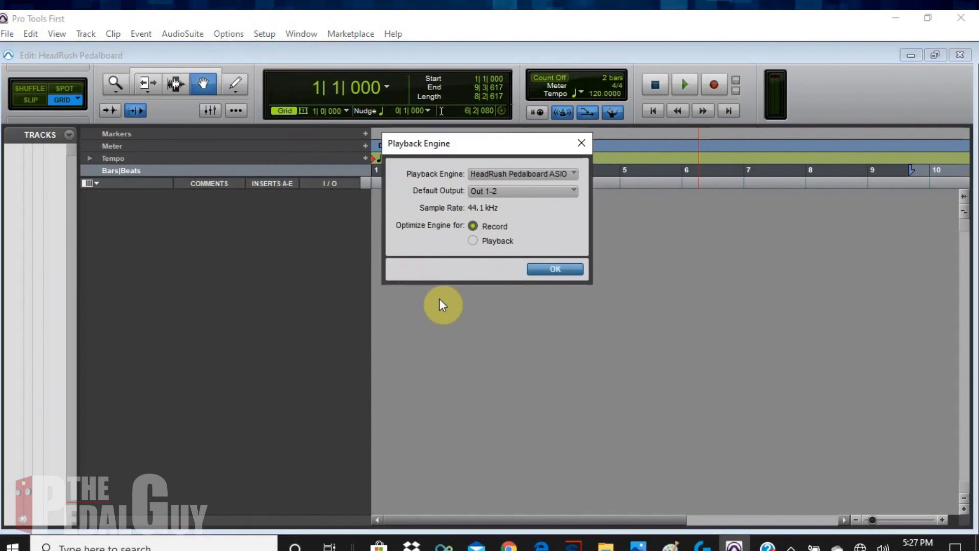
click(545, 265)
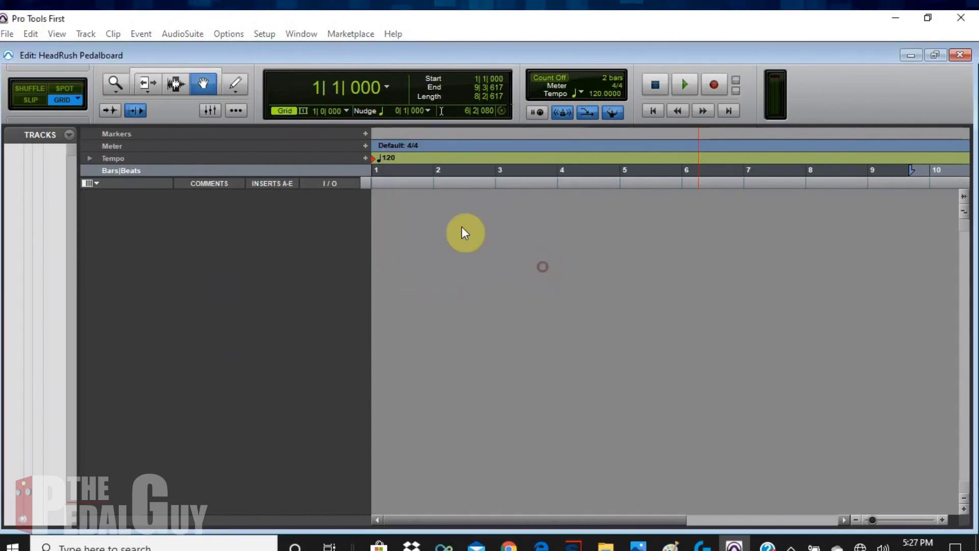
click(260, 37)
click(264, 47)
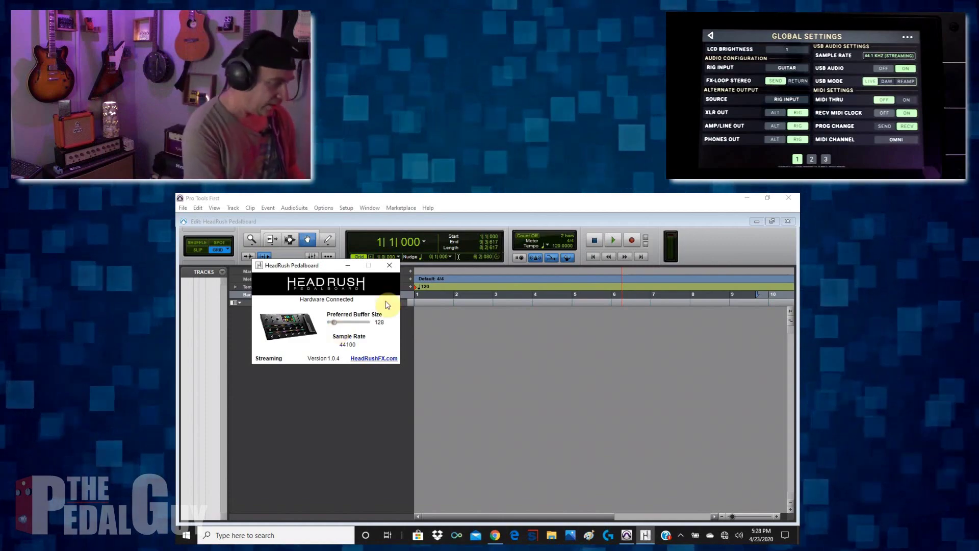
click(388, 265)
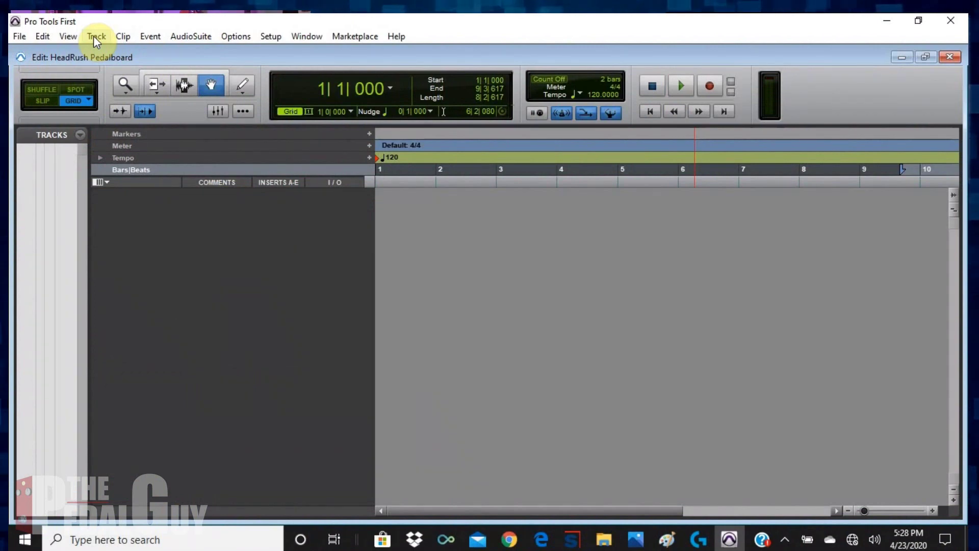
Step: Create one new stereo audio track with a ticks timebase
click(93, 36)
click(100, 52)
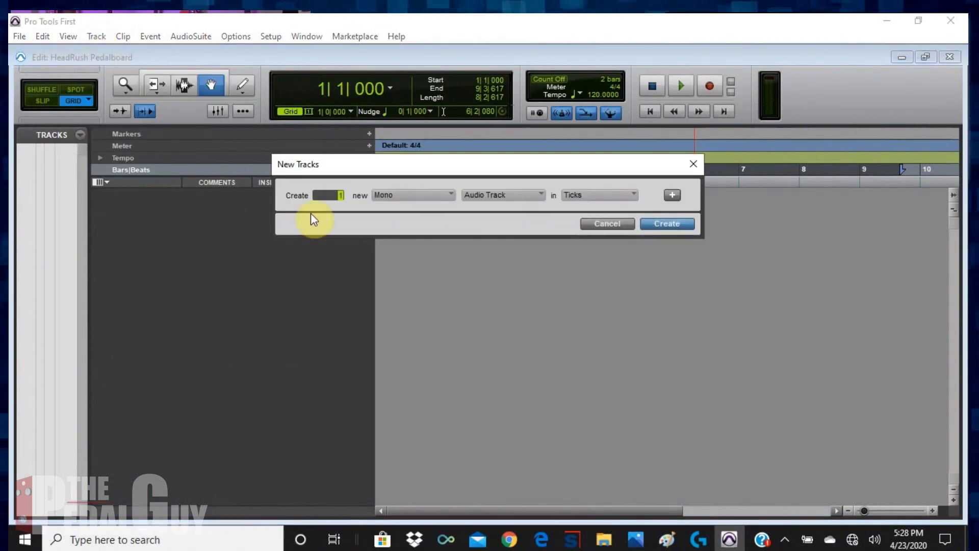
click(390, 197)
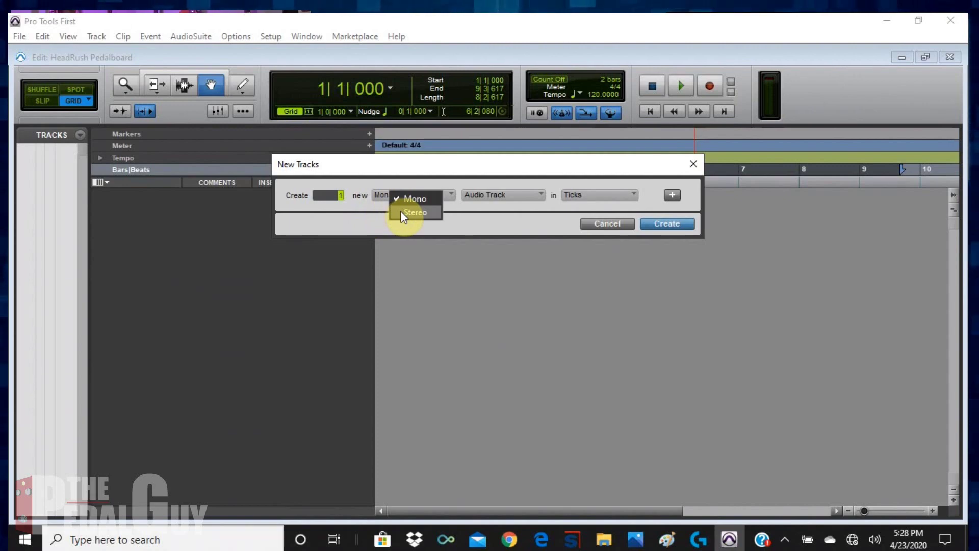
click(402, 213)
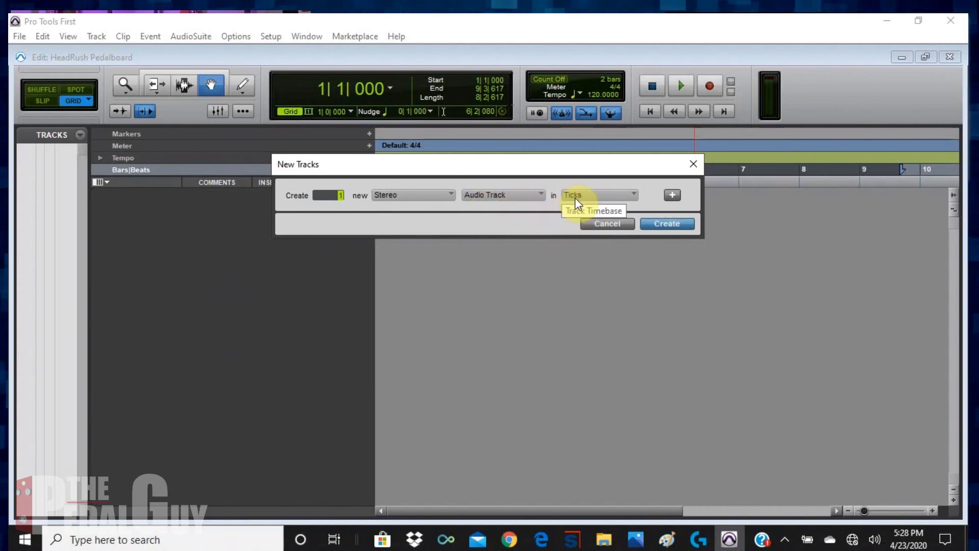
click(665, 224)
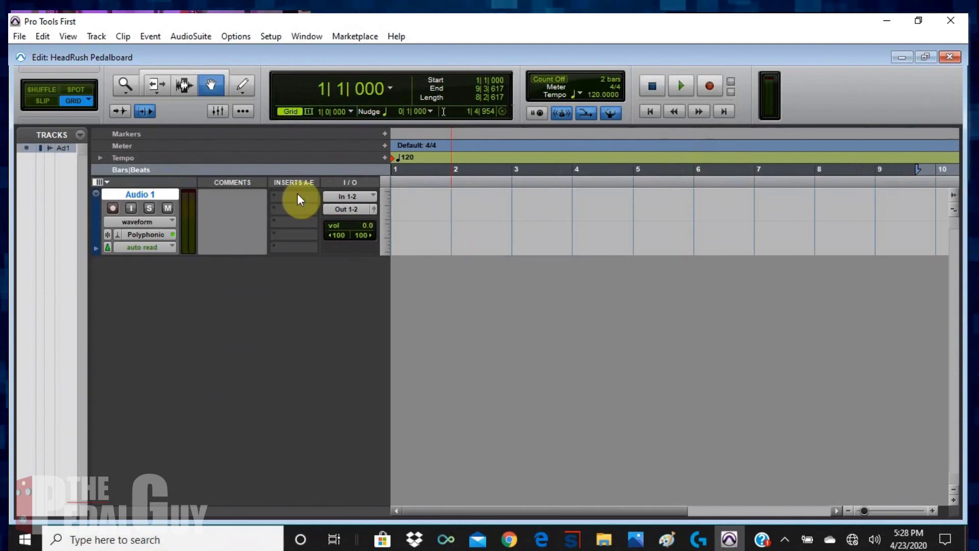
Step: Try toggling record enable and input monitoring on the Audio 1 track
click(112, 209)
click(112, 208)
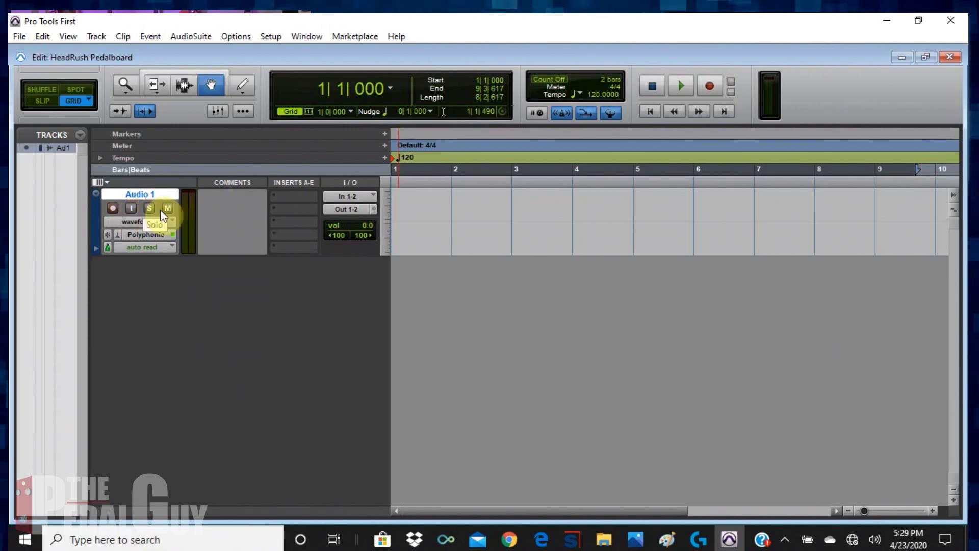
click(130, 208)
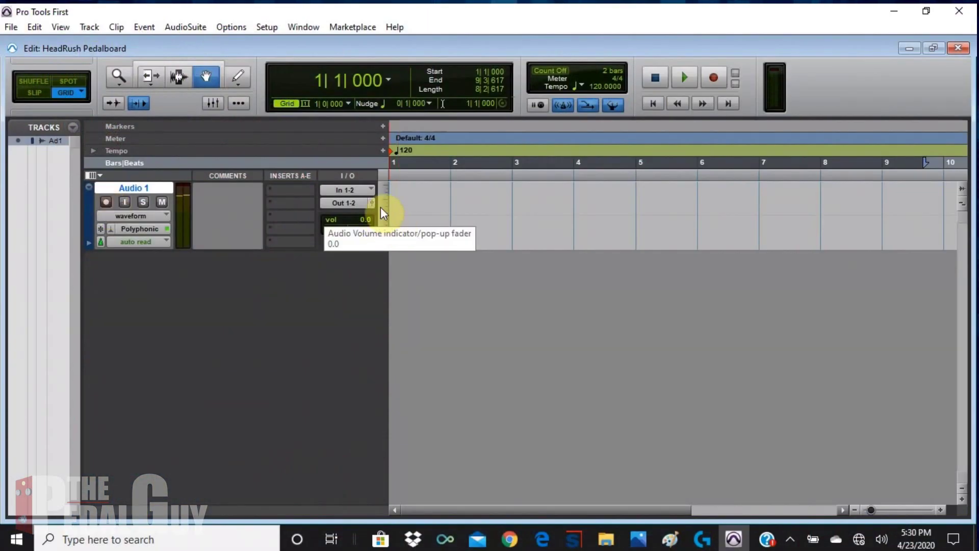
Step: Set the Audio 1 track height to jumbo and arm the track for recording from the project start
click(385, 210)
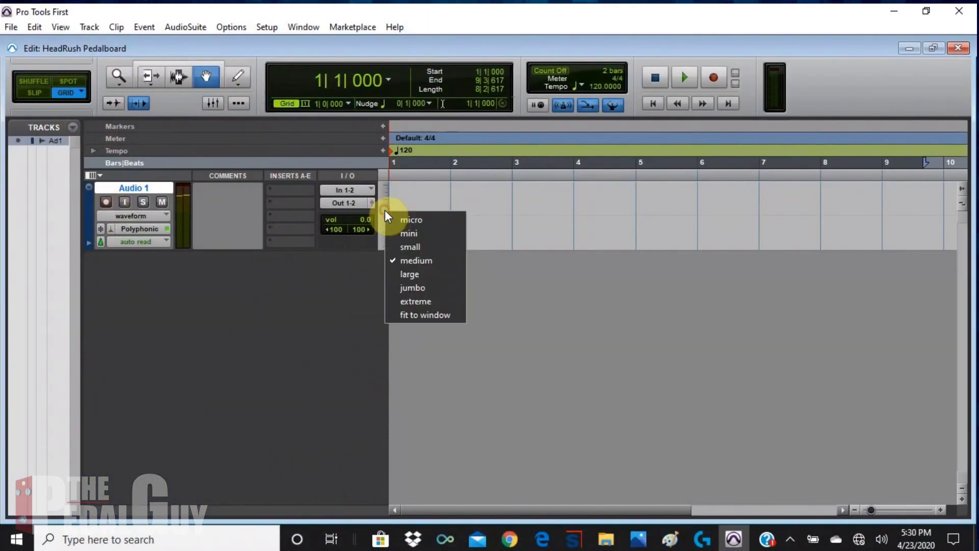
click(402, 280)
click(106, 202)
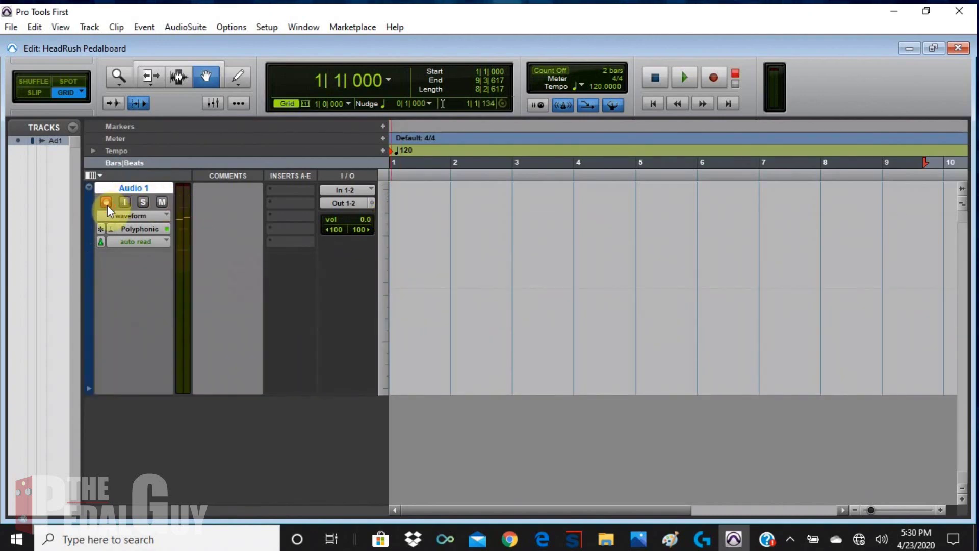
click(655, 104)
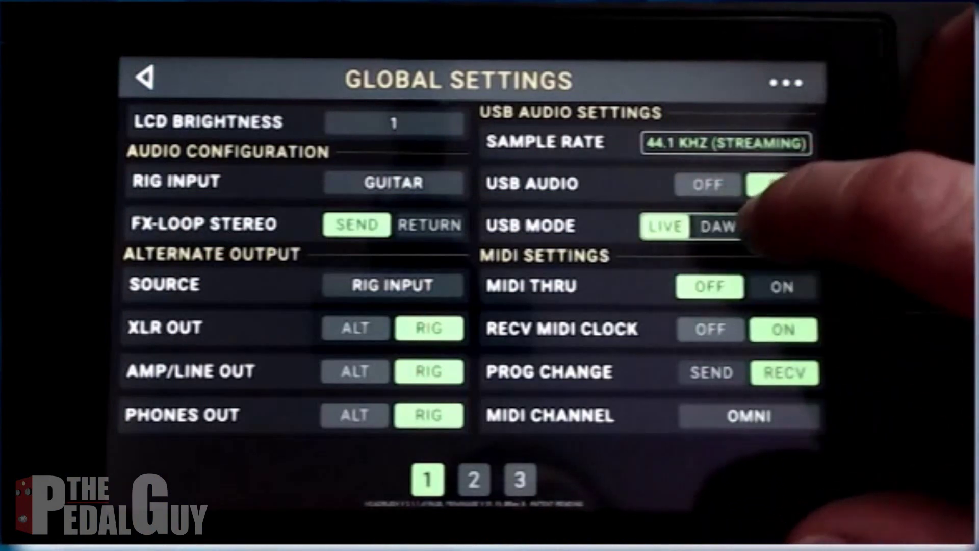
Step: Set the pedalboard's USB mode to DAW and record a guitar take of about eight bars onto Audio 1
click(718, 226)
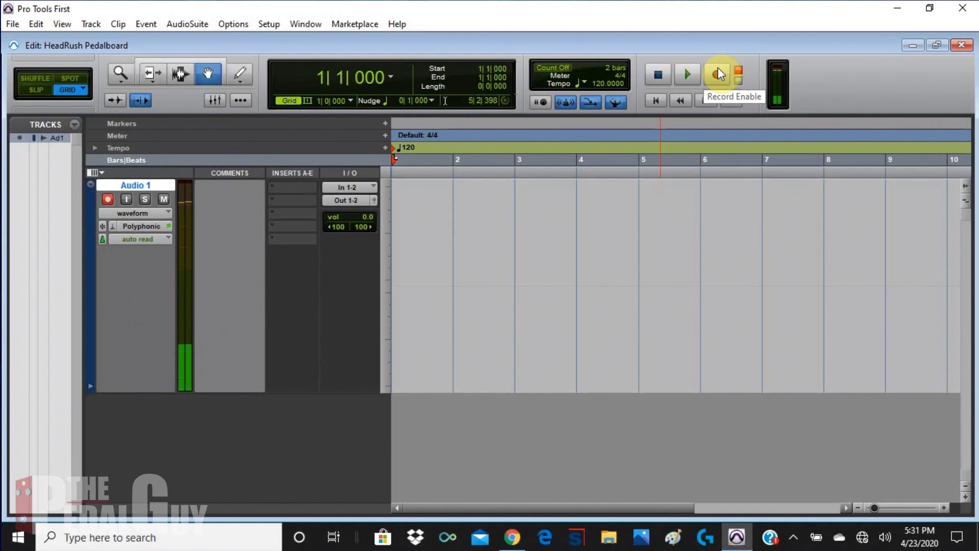
click(718, 73)
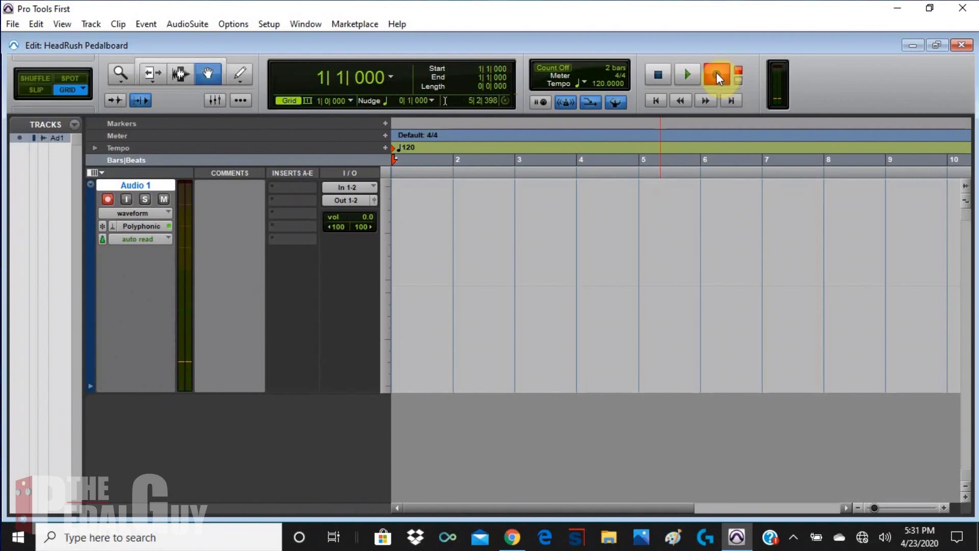
click(684, 75)
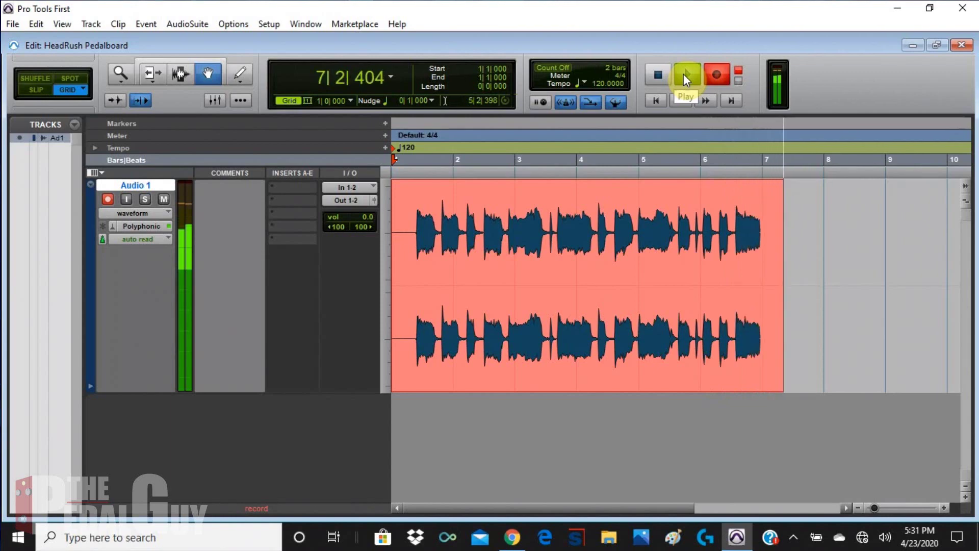
click(663, 75)
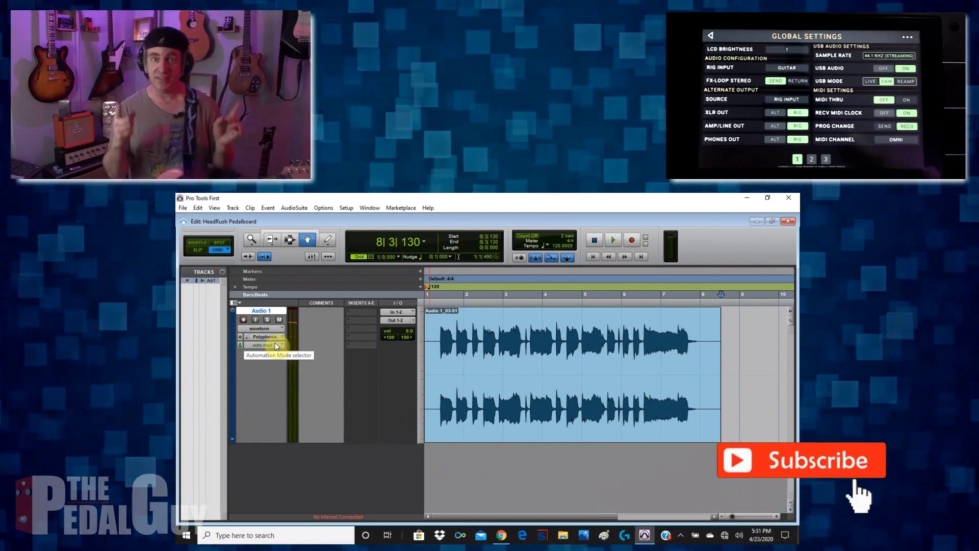
Step: Set the Audio 1 track height to large and undo the recorded guitar take
click(428, 347)
click(429, 385)
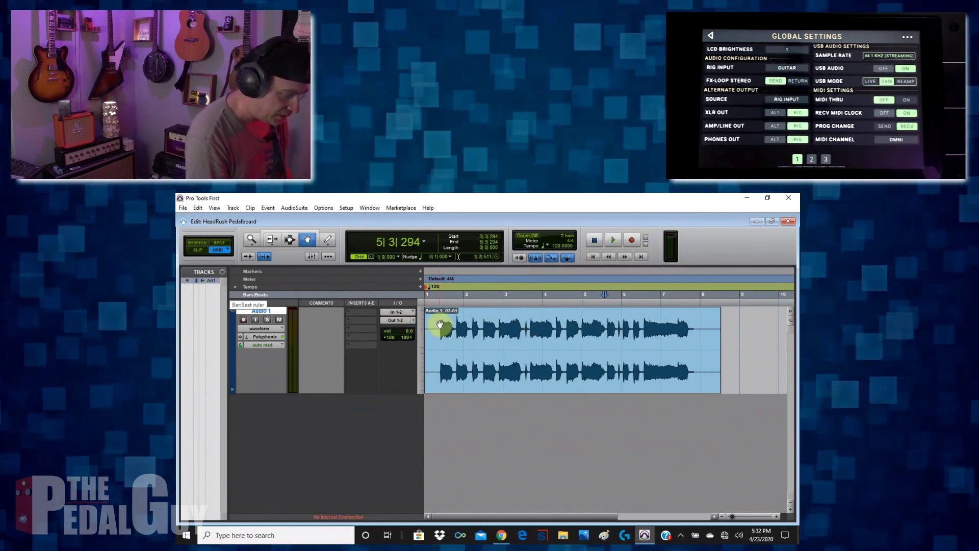
key(ctrl+z)
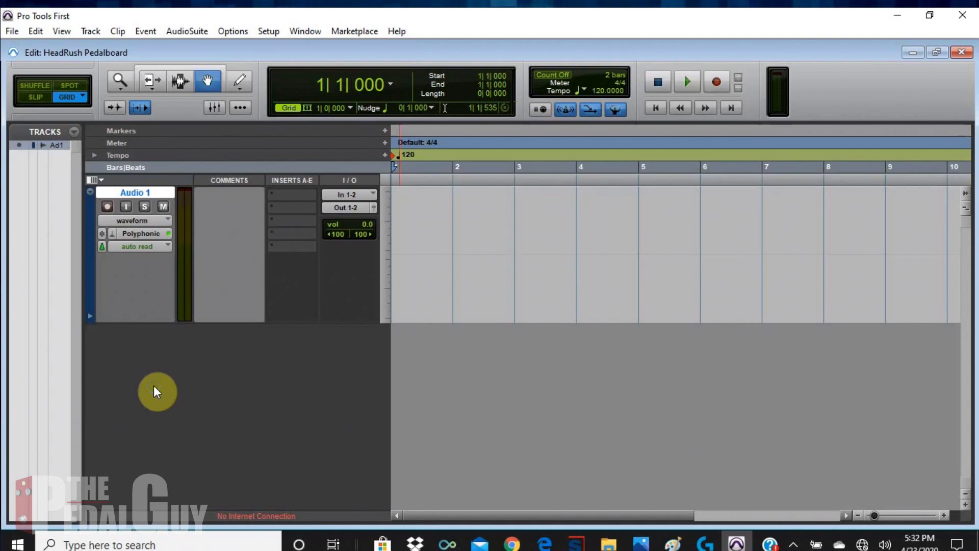
Step: Add a second stereo audio track in ticks and set its track height to large
click(89, 31)
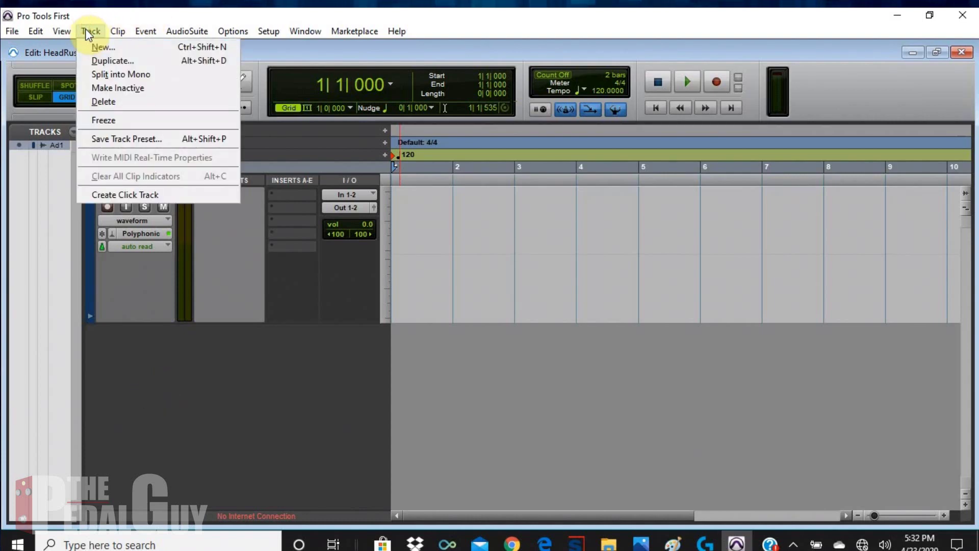
click(89, 45)
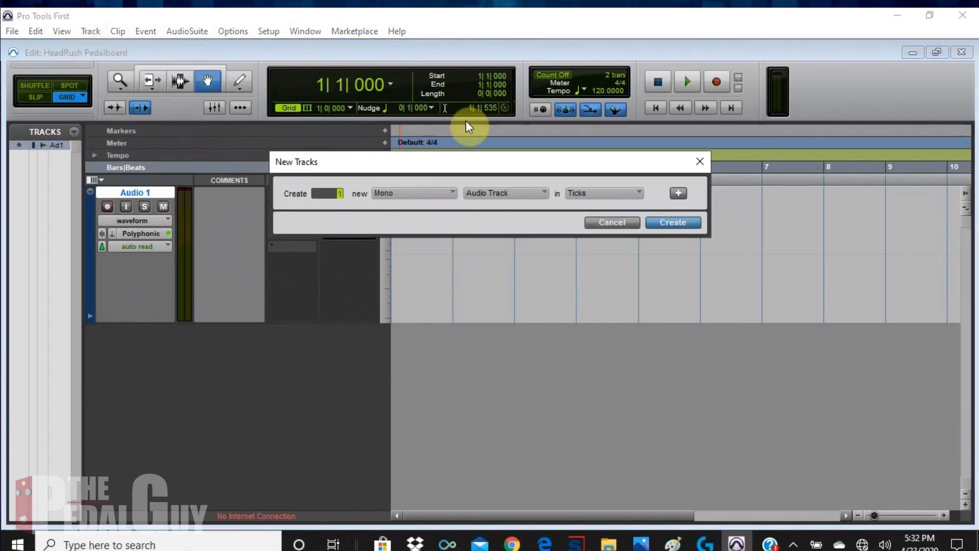
click(415, 190)
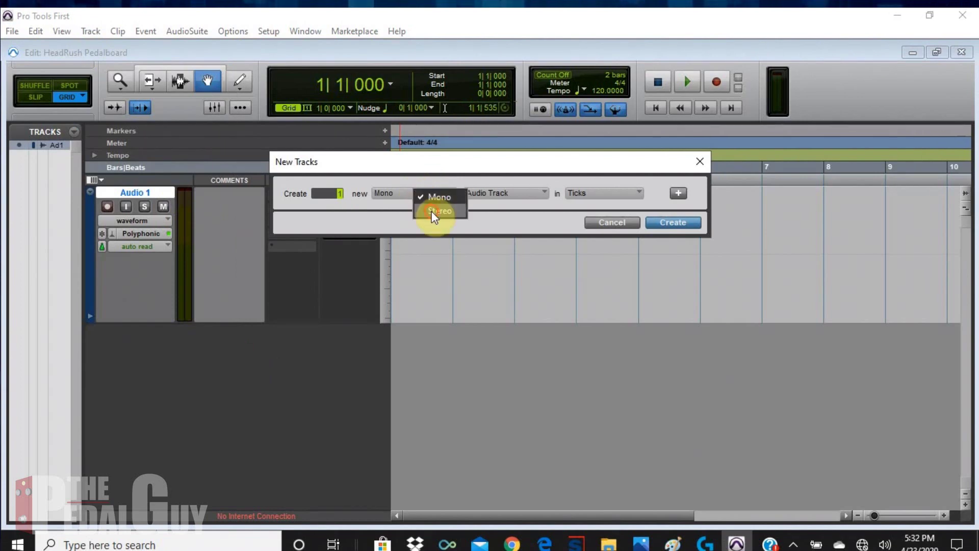
click(659, 225)
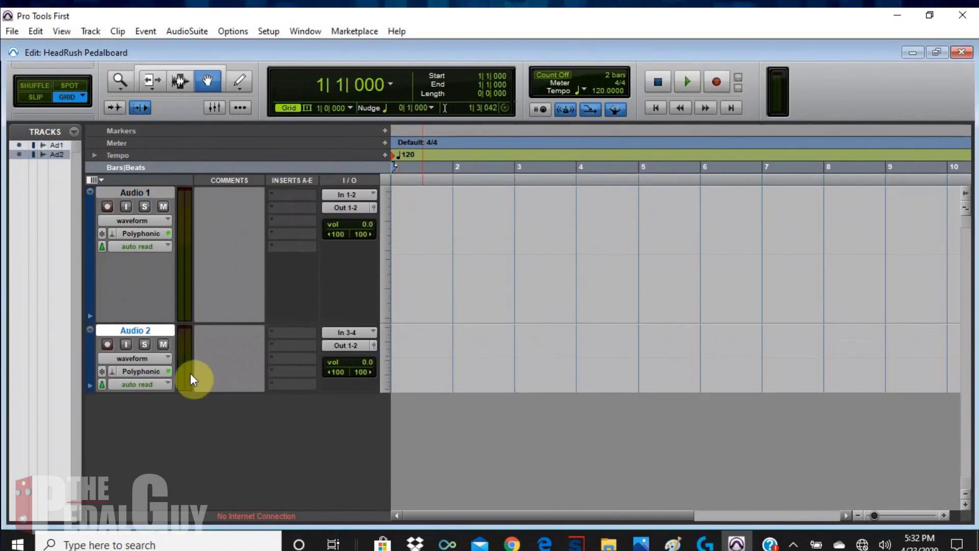
right_click(391, 358)
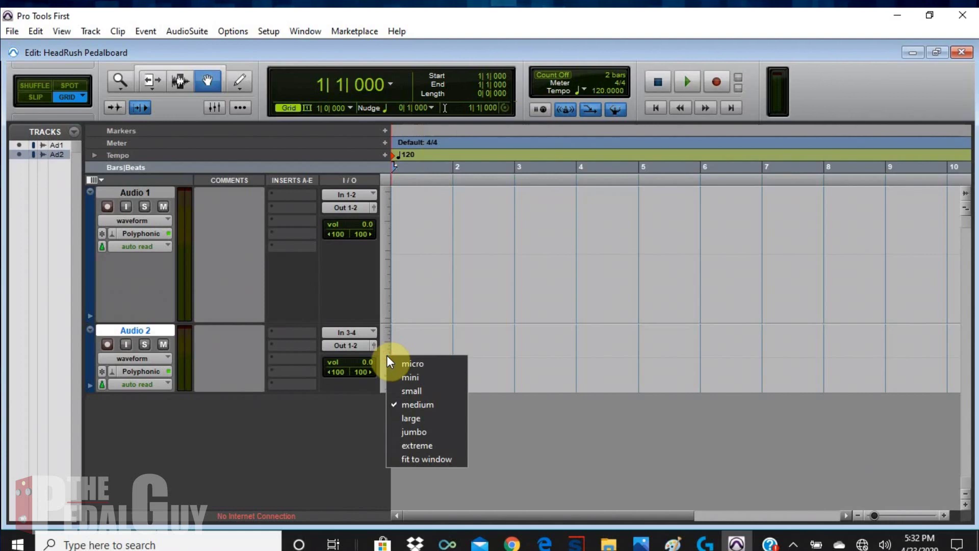
click(408, 421)
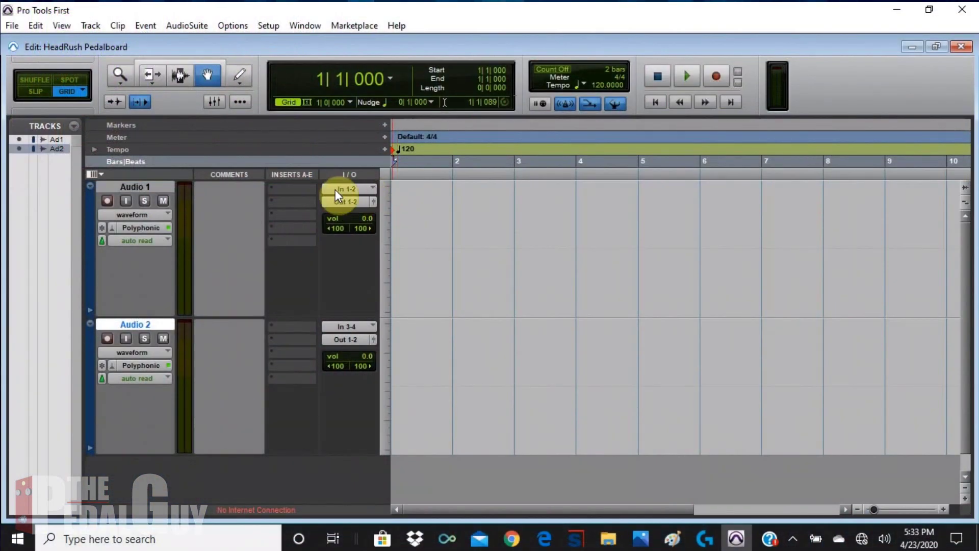
Step: Check the interface input assignments, In 1-2 (Stereo) for Audio 1 and In 3-4 for Audio 2
click(335, 189)
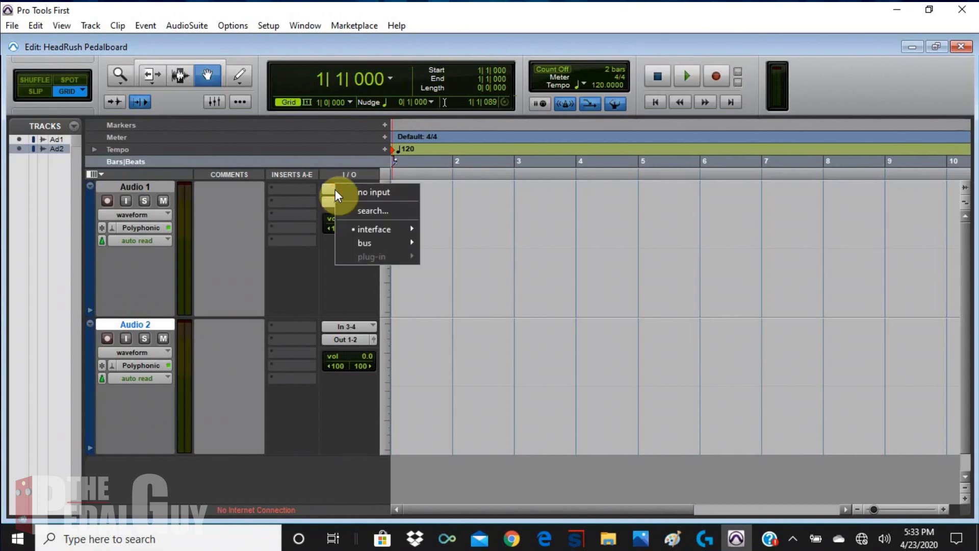
mouse_move(360, 229)
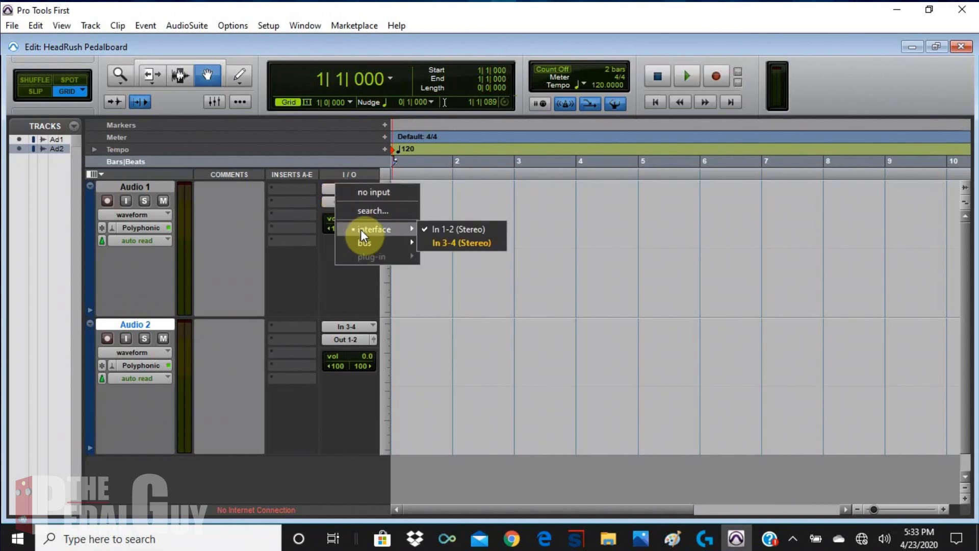
click(438, 229)
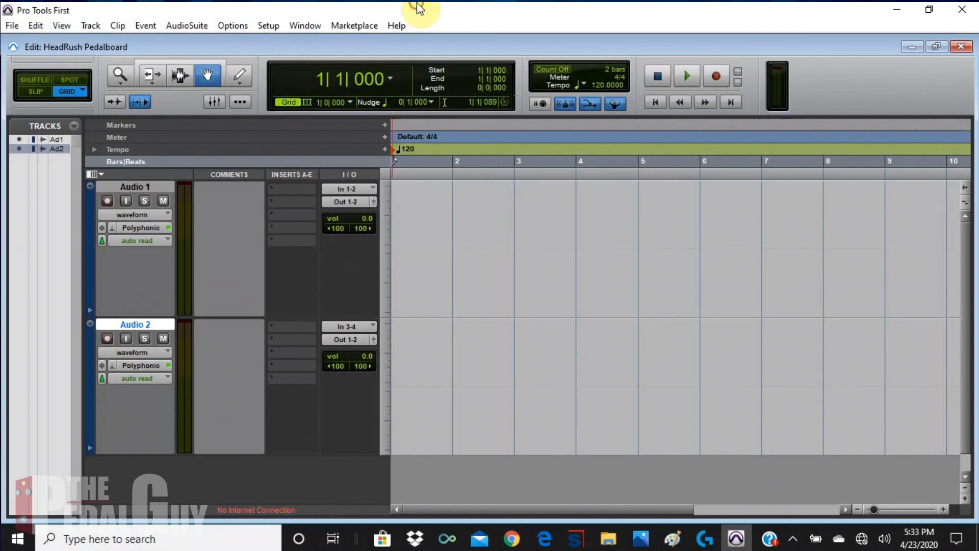
click(353, 327)
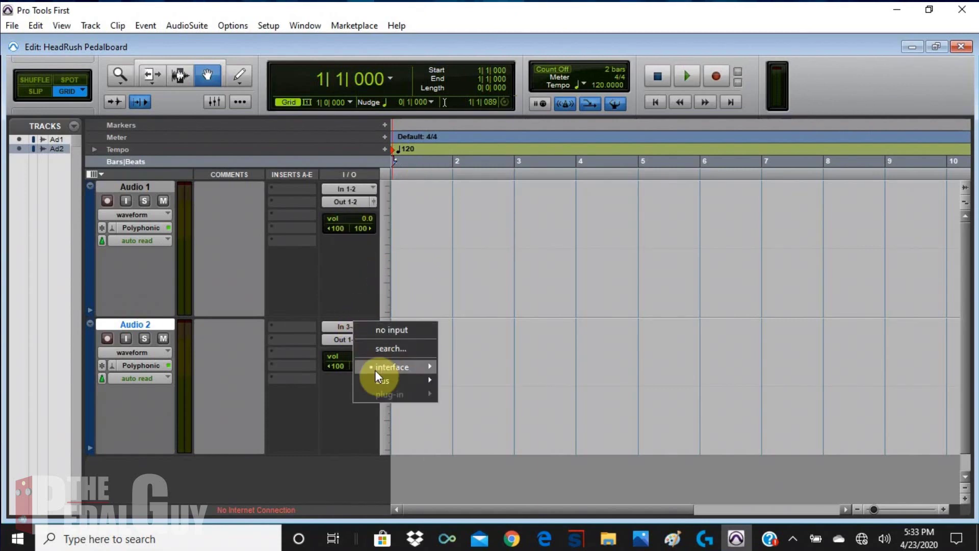
mouse_move(381, 369)
click(488, 7)
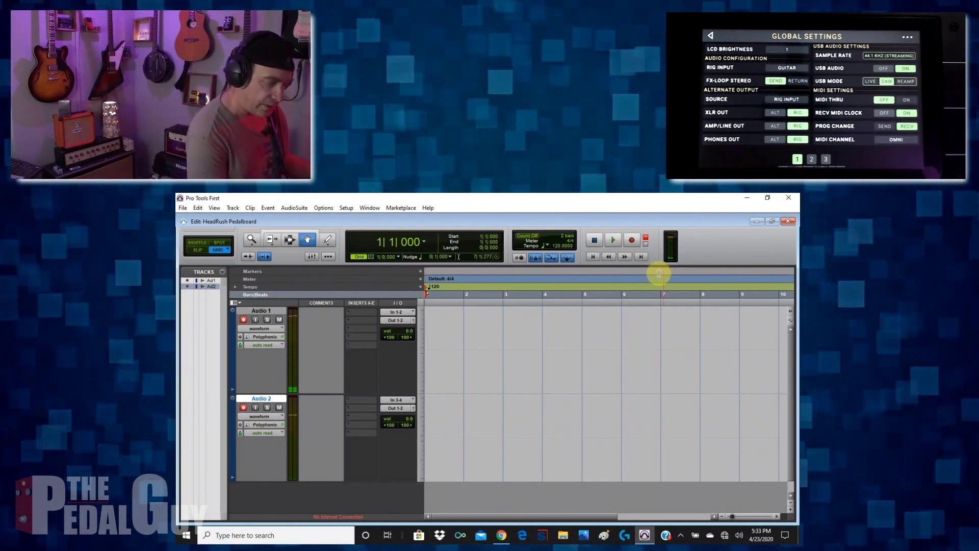
Step: Record a guitar take of about five and a half bars onto Audio 1 and Audio 2 simultaneously
click(630, 241)
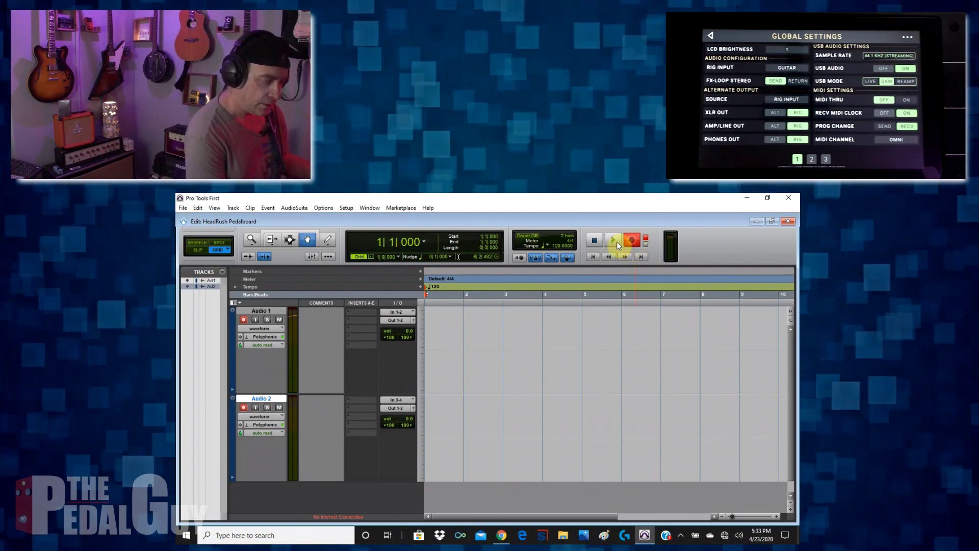
click(614, 241)
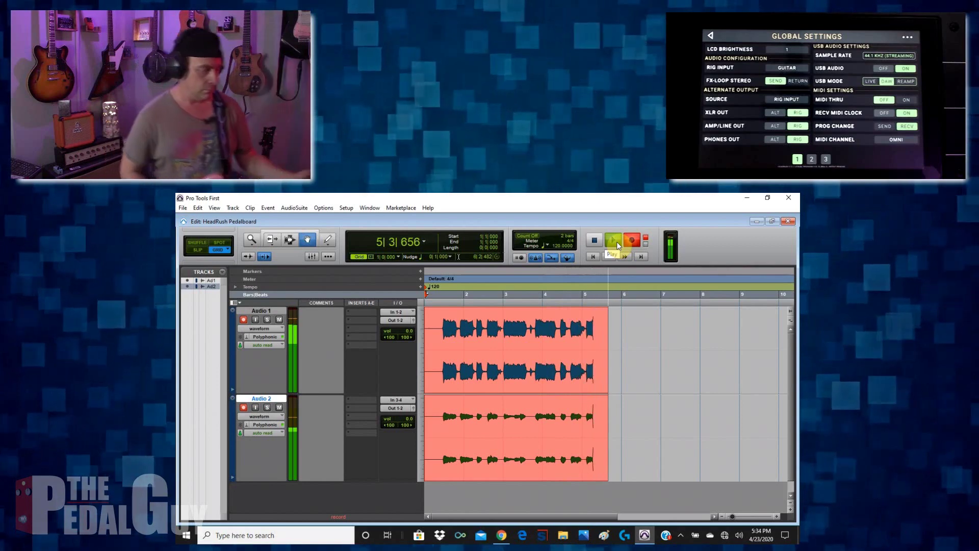
key(space)
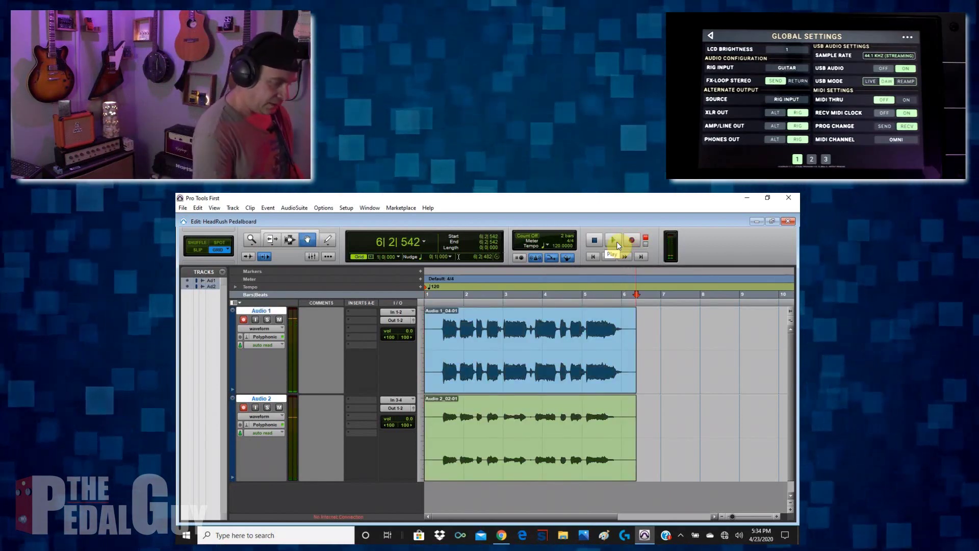
Step: Play back the recorded take on both tracks from the project start and disarm Audio 1 and Audio 2
click(613, 240)
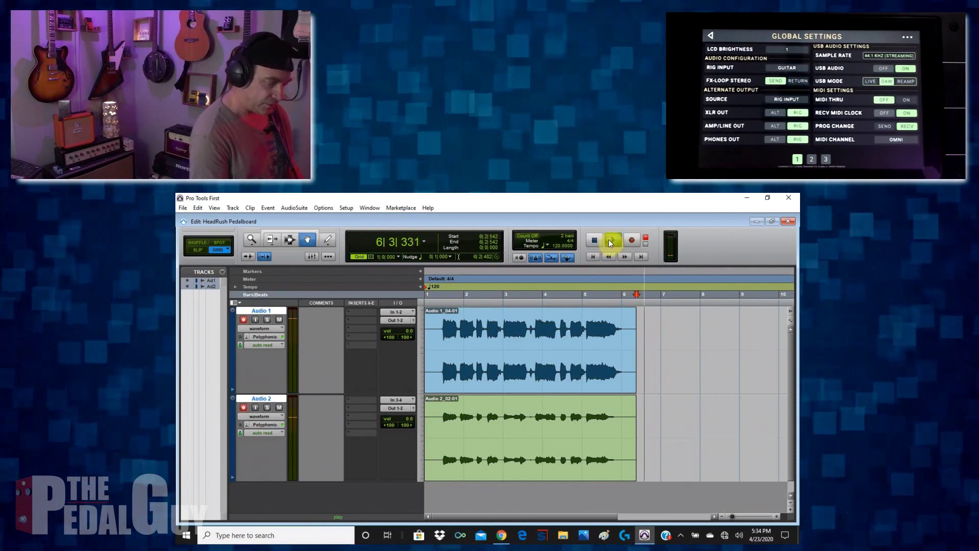
key(space)
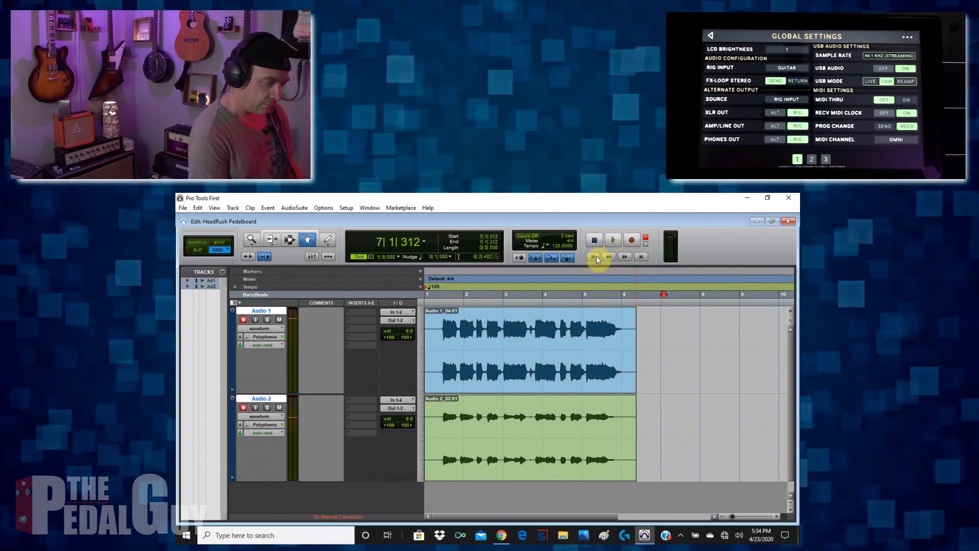
click(593, 241)
click(614, 240)
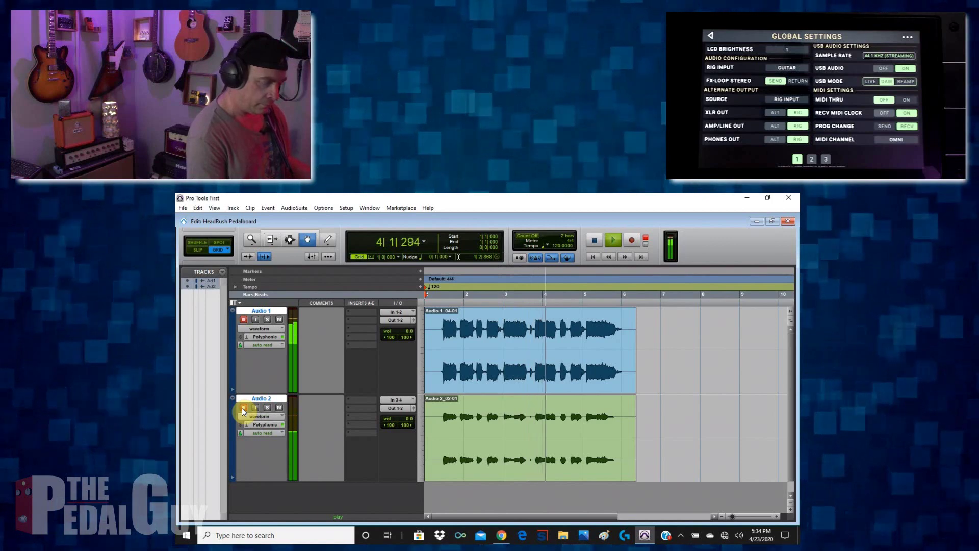
key(space)
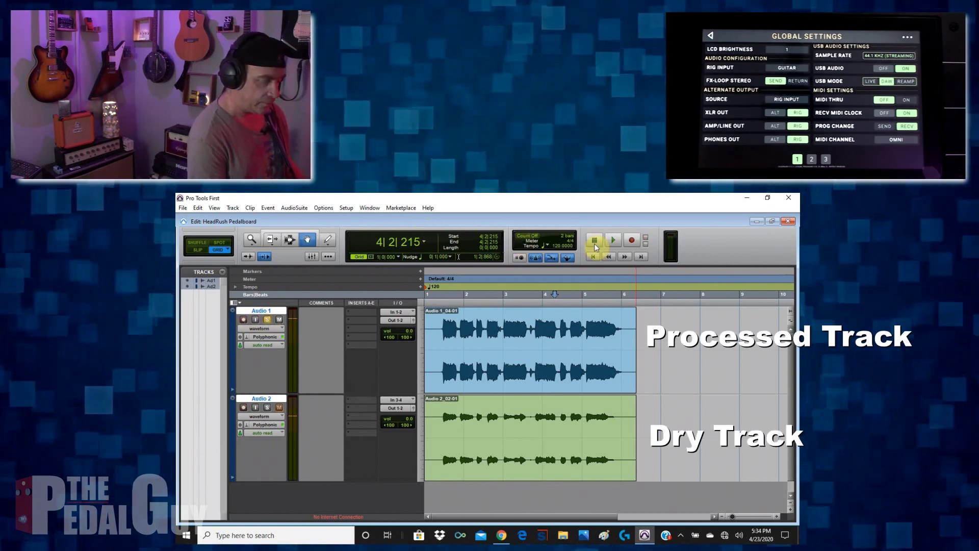
Step: Compare the processed and dry recordings by playing Audio 1 soloed and Audio 2 soloed in turn
key(space)
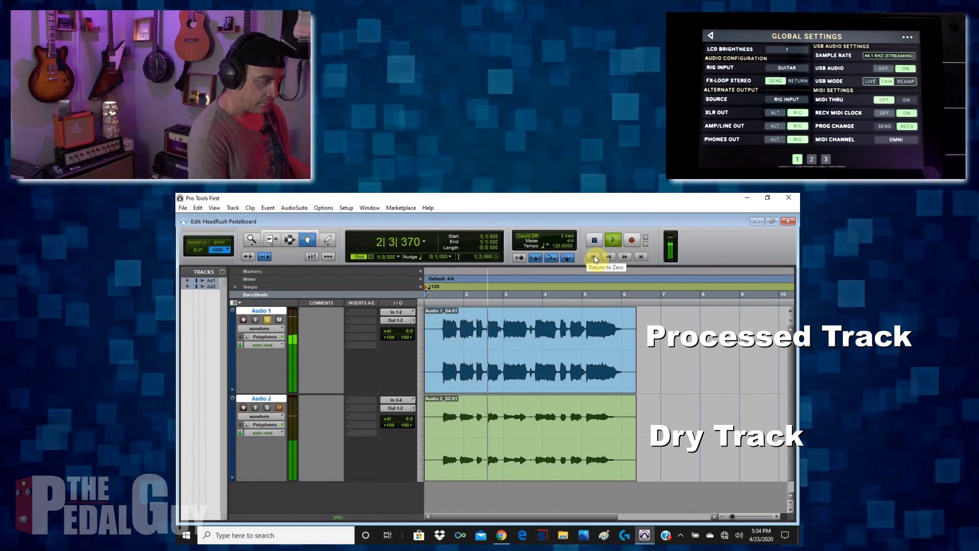
key(space)
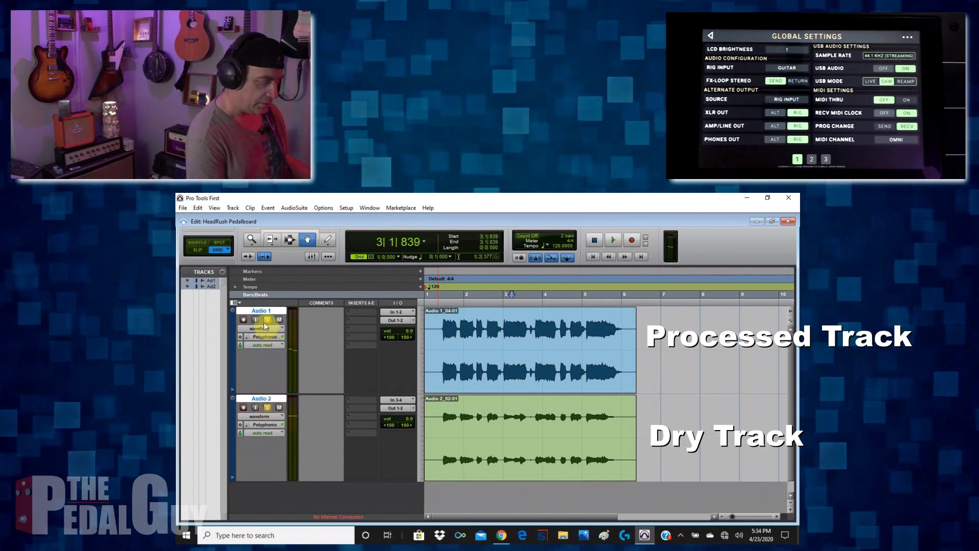
key(space)
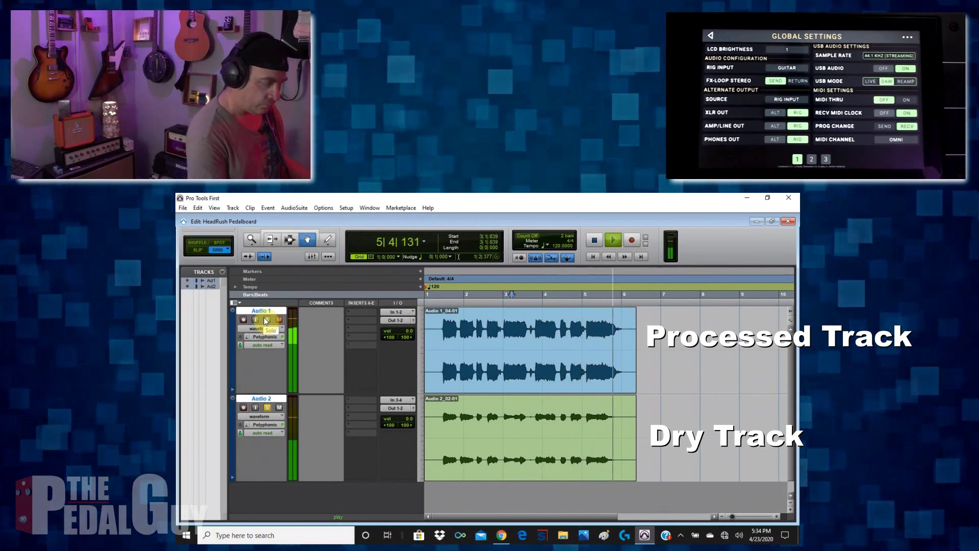
key(space)
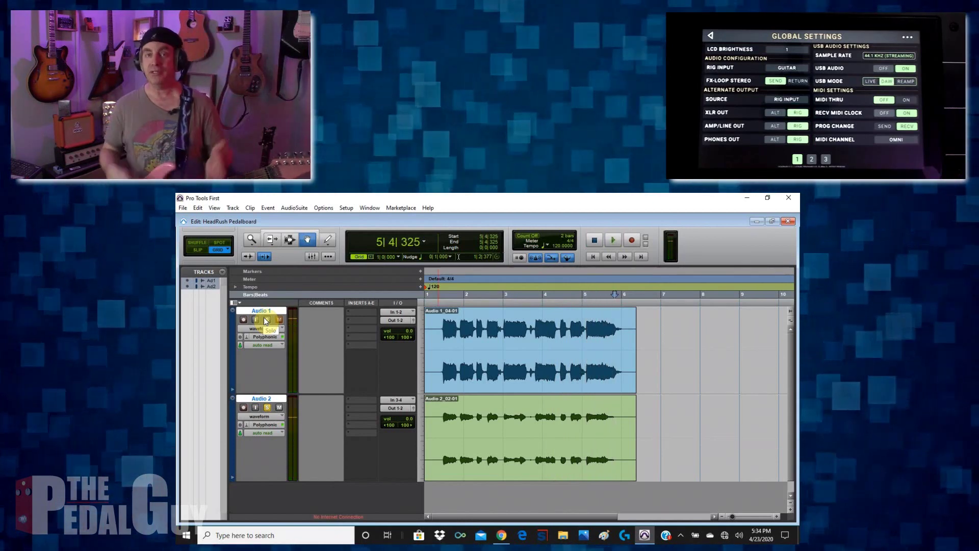